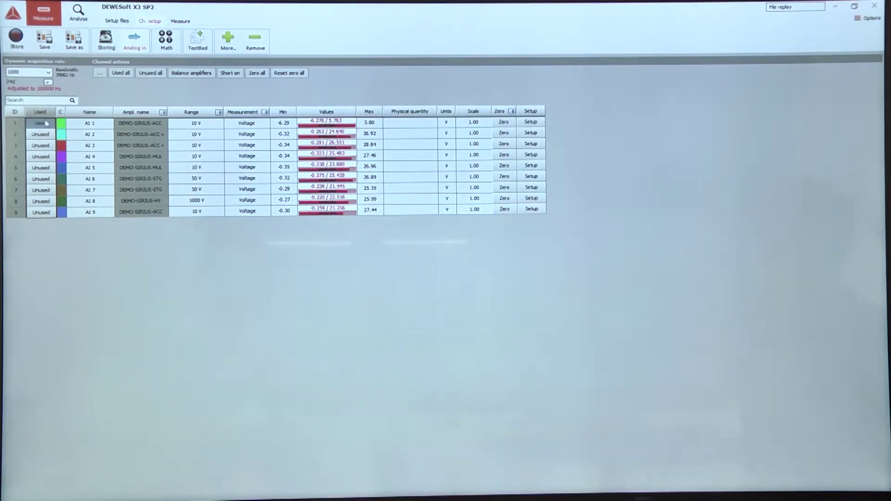
- Mark analog channels 2 through 9 as Used so all nine channels acquire data
{"action": "left_click_drag", "start_coordinate": [40, 137], "coordinate": [40, 212]}
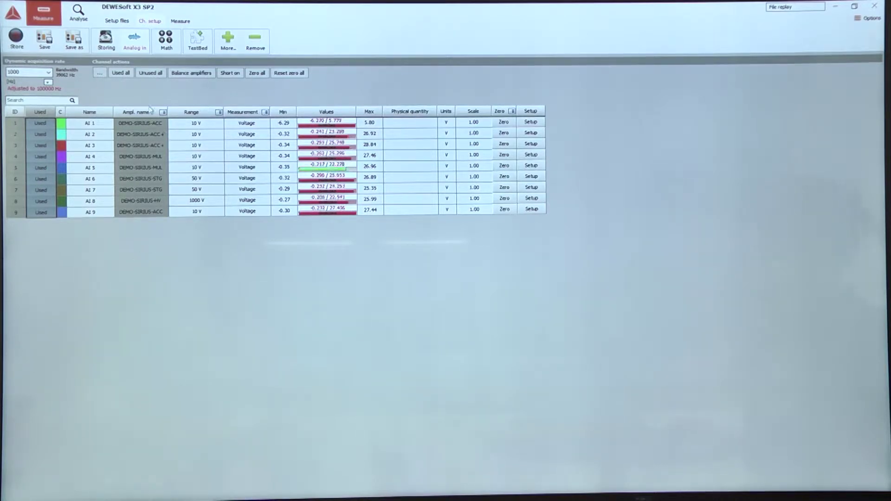
{"action": "left_click", "coordinate": [181, 21]}
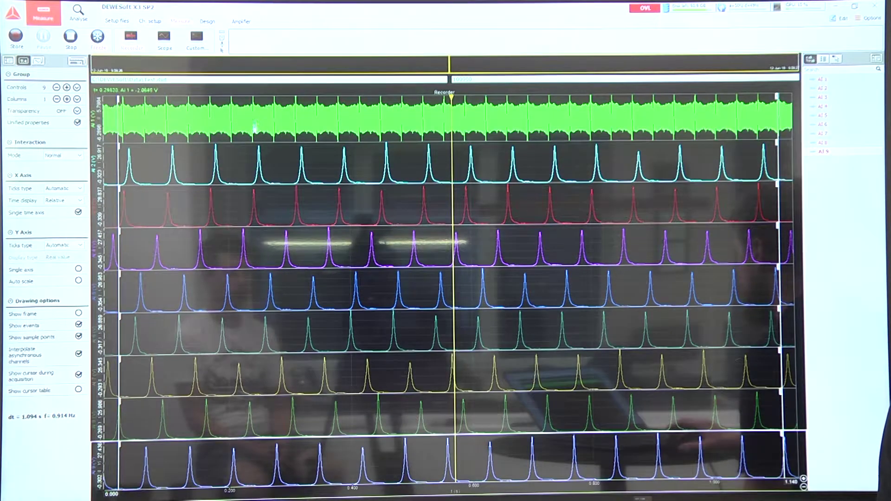
{"action": "scroll", "coordinate": [384, 103], "scroll_direction": "up", "scroll_amount": 2}
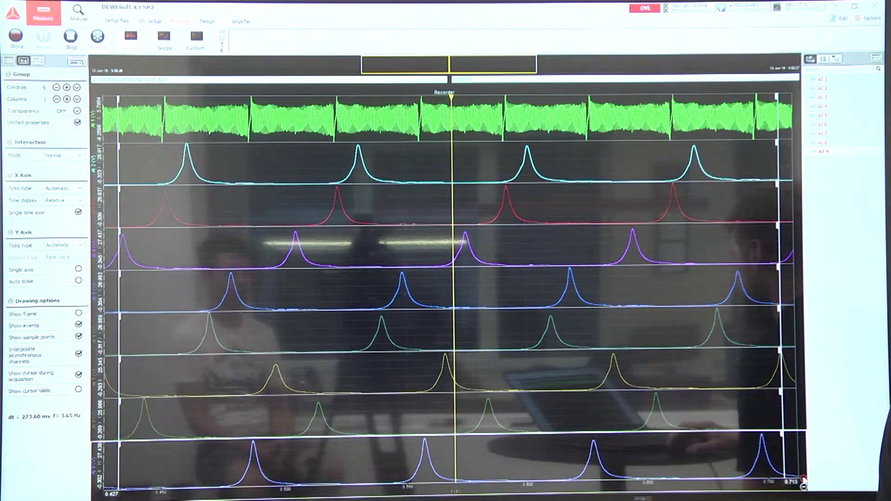
{"action": "scroll", "coordinate": [384, 102], "scroll_direction": "up", "scroll_amount": 1}
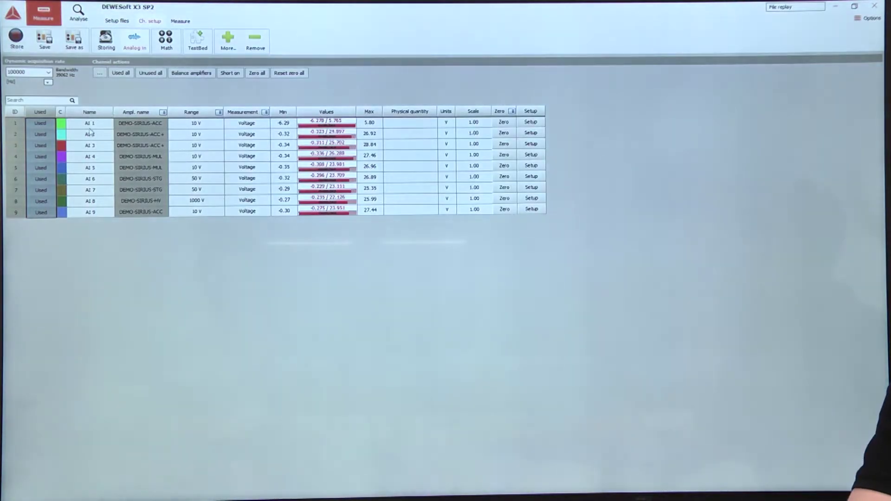
- Name the first channel 60-2 and auto-number channels 2–9 as P 1 to P 8
{"action": "left_click", "coordinate": [90, 123]}
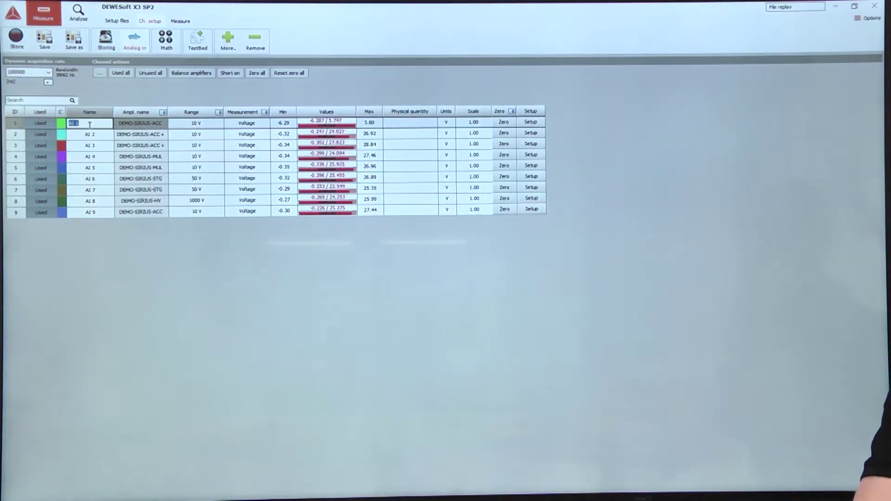
{"action": "type", "text": "a0-2"}
{"action": "key", "text": "Return"}
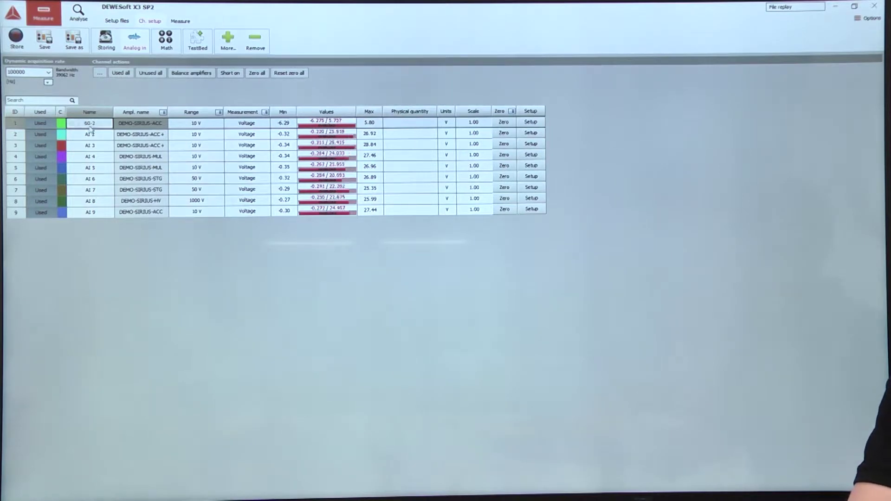
{"action": "left_click_drag", "start_coordinate": [90, 134], "coordinate": [96, 213]}
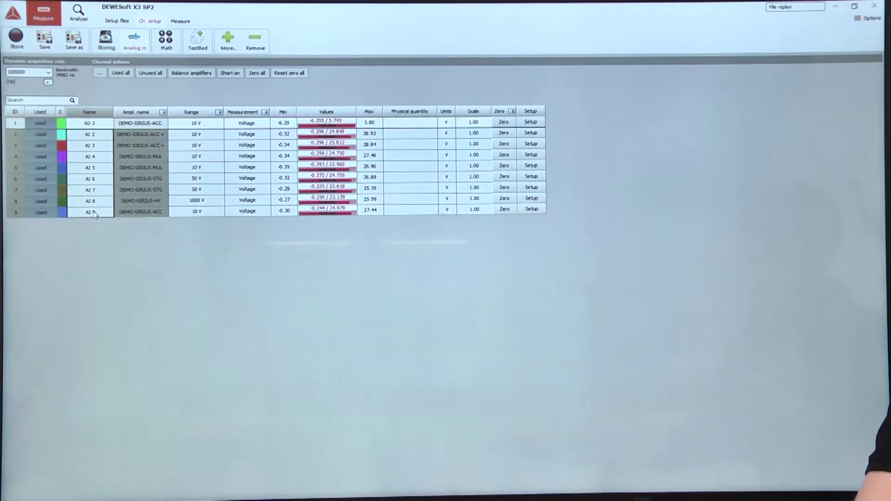
{"action": "type", "text": "P"}
{"action": "key", "text": "Return"}
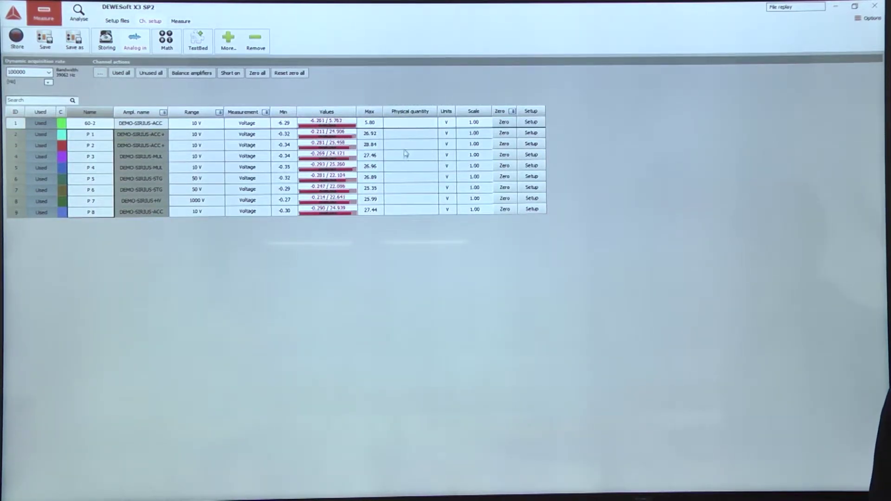
{"action": "left_click_drag", "start_coordinate": [422, 139], "coordinate": [426, 209]}
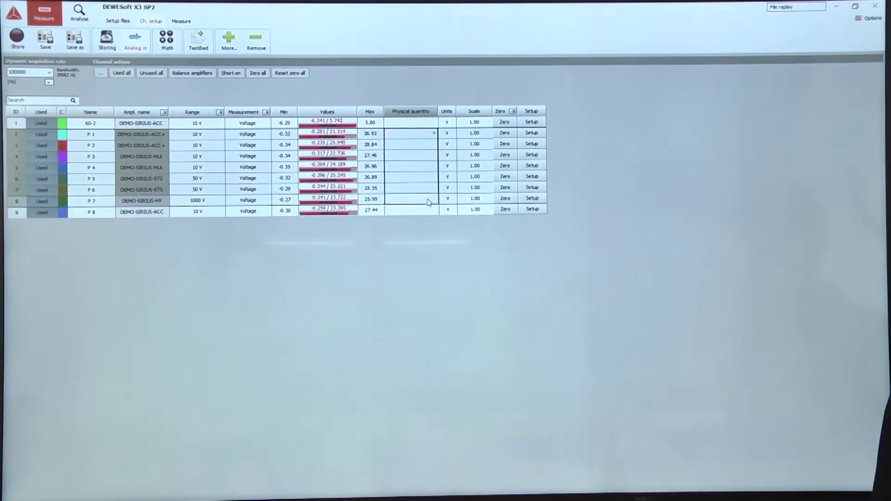
- Set channels P 1–P 8 to Pressure and keep channel 60-2 as Voltage
{"action": "left_click", "coordinate": [434, 134]}
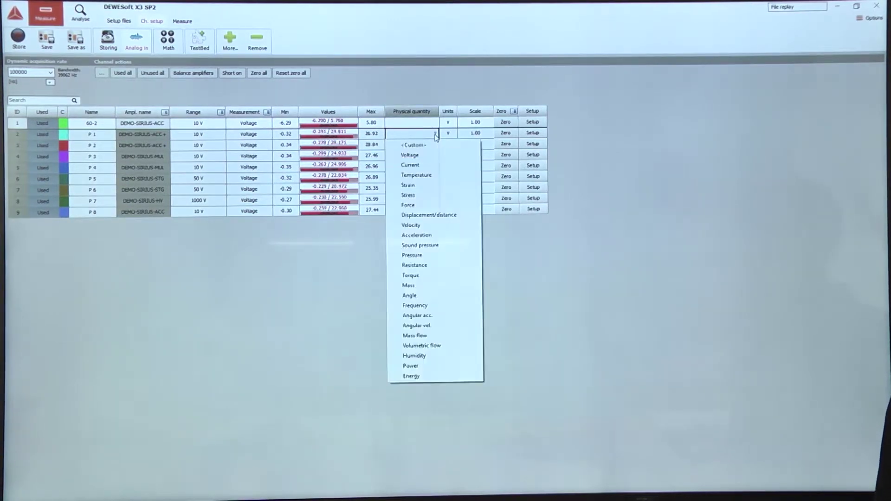
{"action": "left_click", "coordinate": [438, 255]}
{"action": "left_click", "coordinate": [426, 123]}
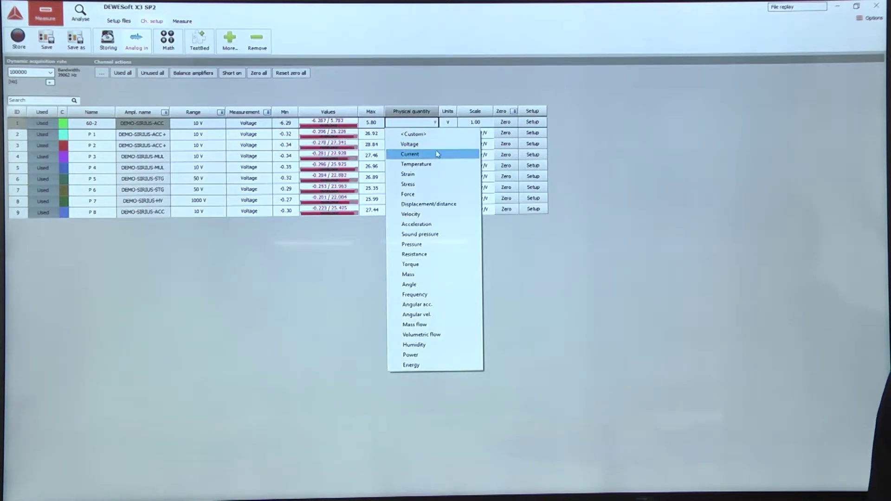
{"action": "left_click", "coordinate": [430, 145]}
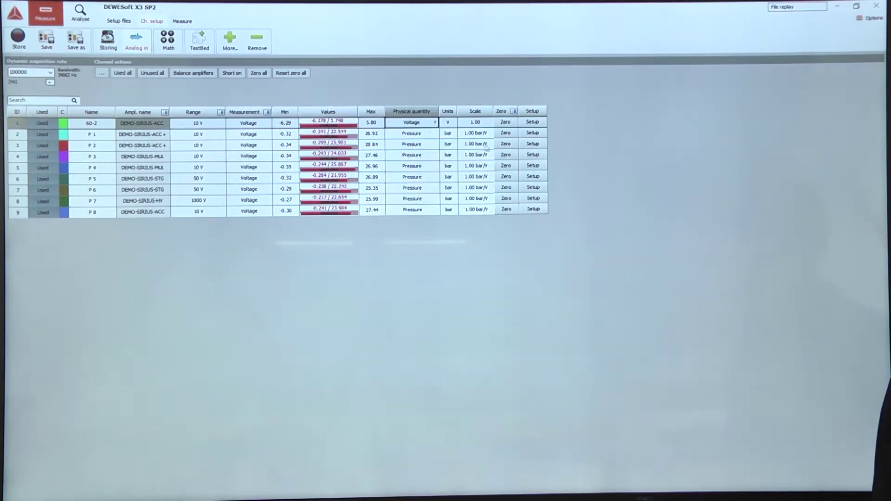
- Scale the pressure channels P 1–P 8 at 8.00 bar/V
{"action": "left_click_drag", "start_coordinate": [483, 138], "coordinate": [476, 209]}
{"action": "type", "text": "8"}
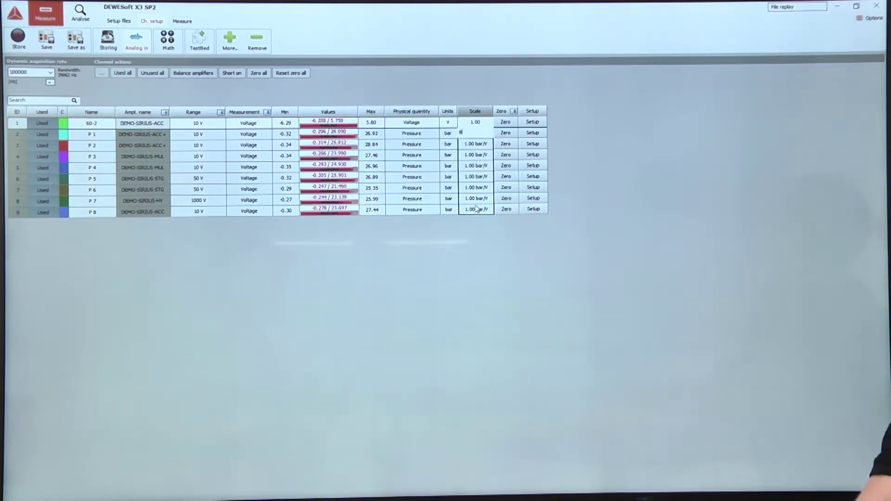
{"action": "key", "text": "Return"}
{"action": "left_click", "coordinate": [397, 285]}
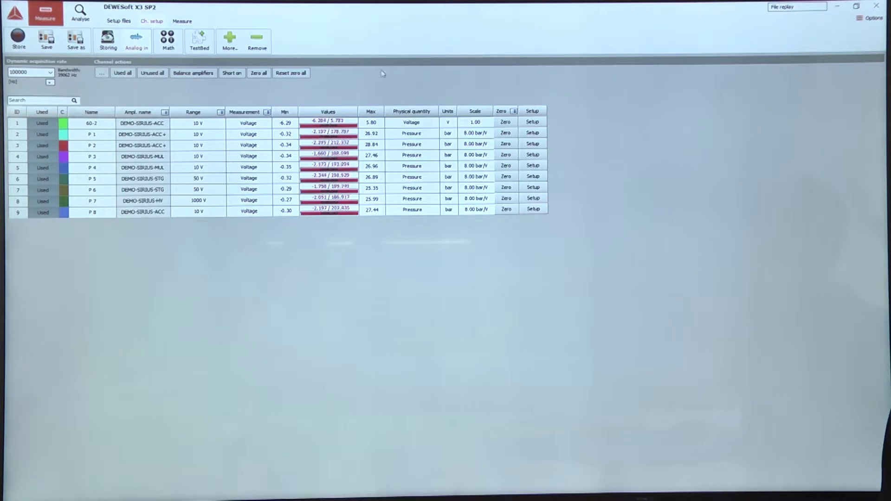
{"action": "left_click", "coordinate": [230, 42]}
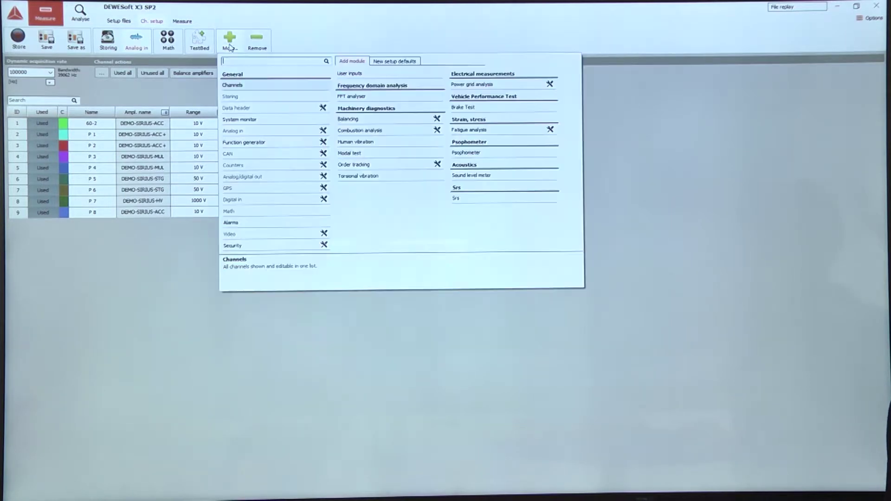
- Add a Combustion analysis module and use P 1 as reference cylinder 1's pressure channel
{"action": "left_click", "coordinate": [379, 133]}
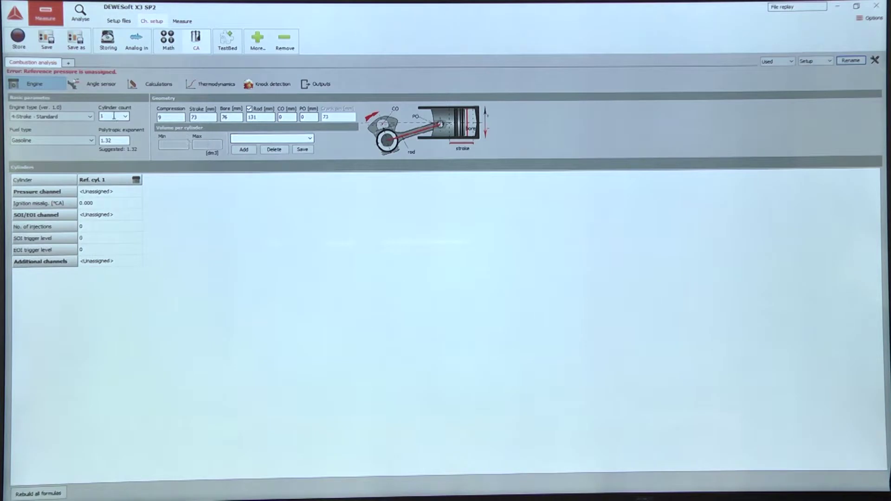
{"action": "left_click", "coordinate": [136, 192]}
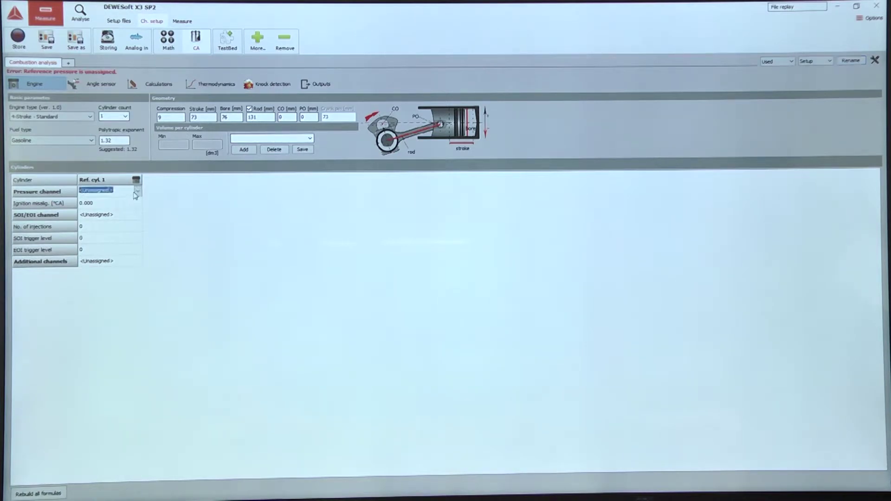
{"action": "left_click", "coordinate": [138, 191]}
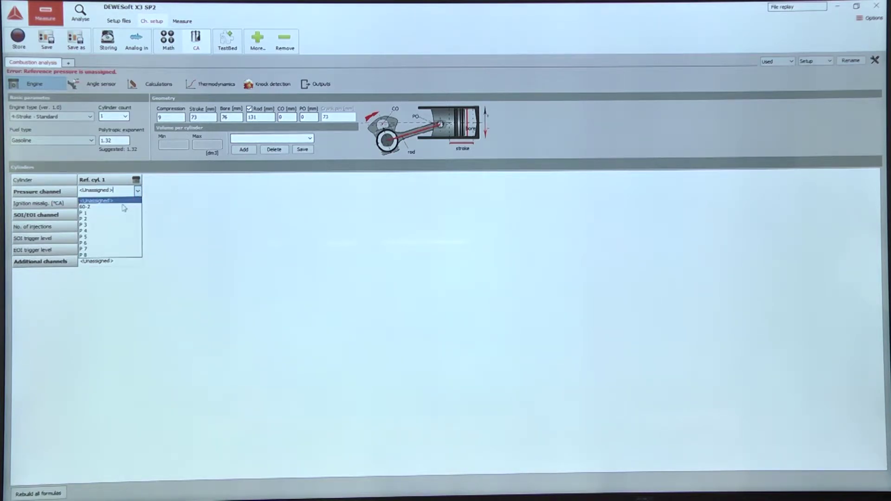
{"action": "left_click", "coordinate": [85, 212]}
- Set the angle sensor type to 60-2 missing teeth, connected to channel 60-2
{"action": "left_click", "coordinate": [98, 85]}
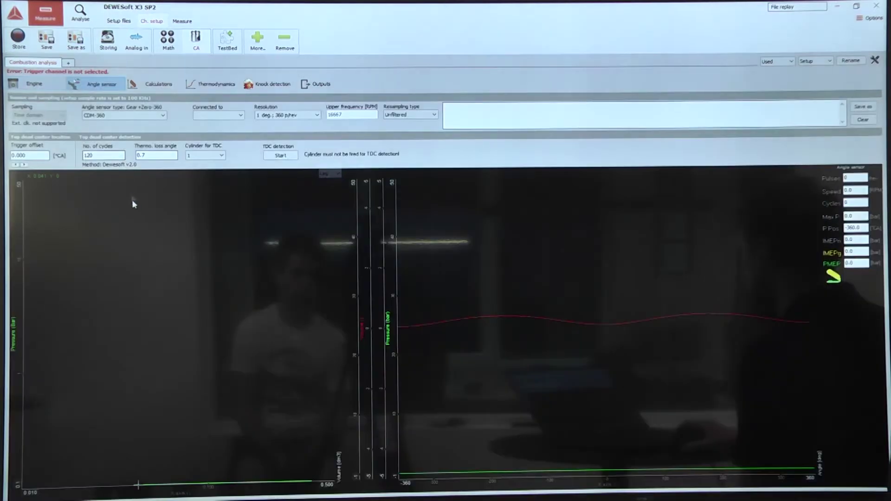
{"action": "left_click", "coordinate": [119, 116]}
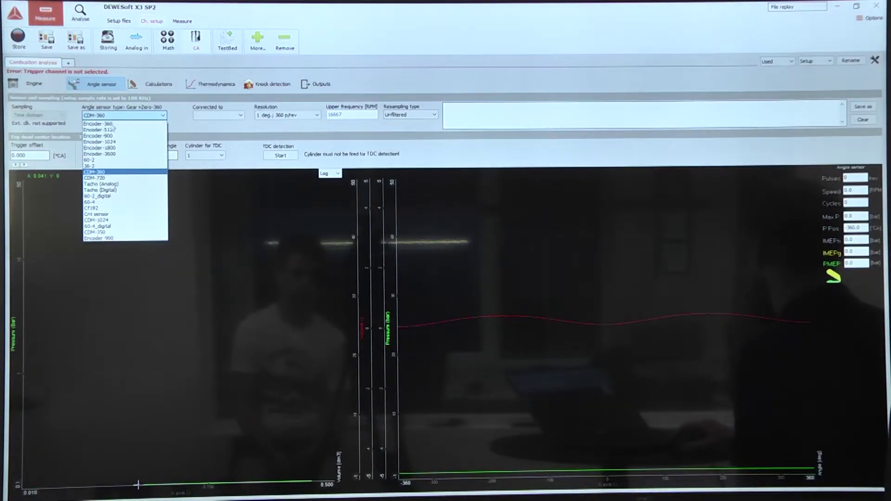
{"action": "left_click", "coordinate": [102, 162]}
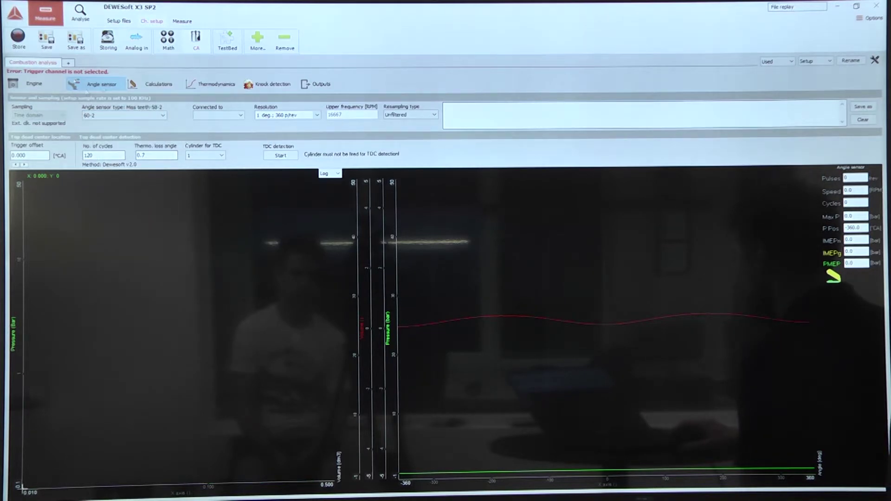
{"action": "left_click", "coordinate": [237, 117]}
{"action": "left_click", "coordinate": [208, 126]}
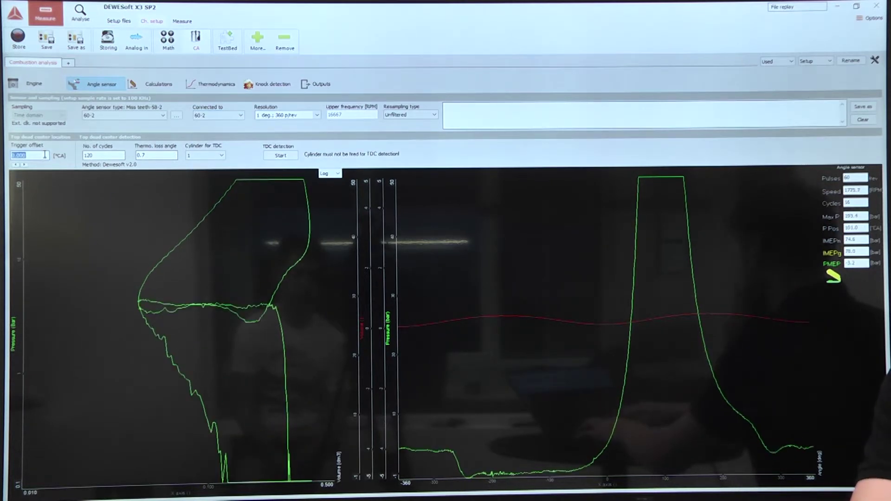
{"action": "type", "text": "60"}
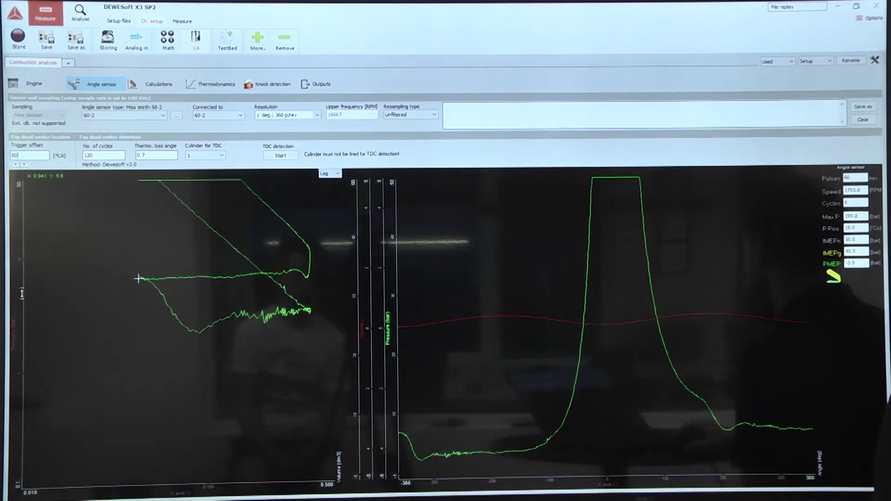
- Start measuring, confirm the combustion calculation rebuild, and show the predefined Combustion display
{"action": "left_click", "coordinate": [183, 21]}
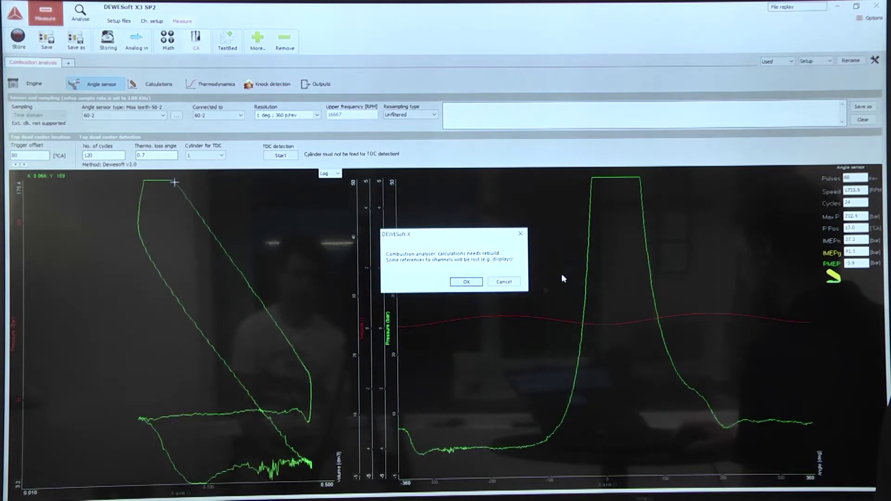
{"action": "left_click", "coordinate": [466, 282]}
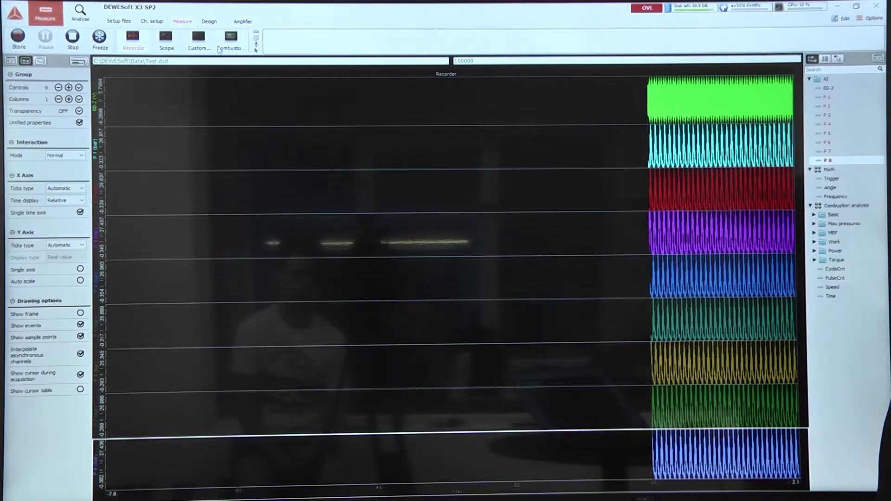
{"action": "left_click", "coordinate": [231, 41]}
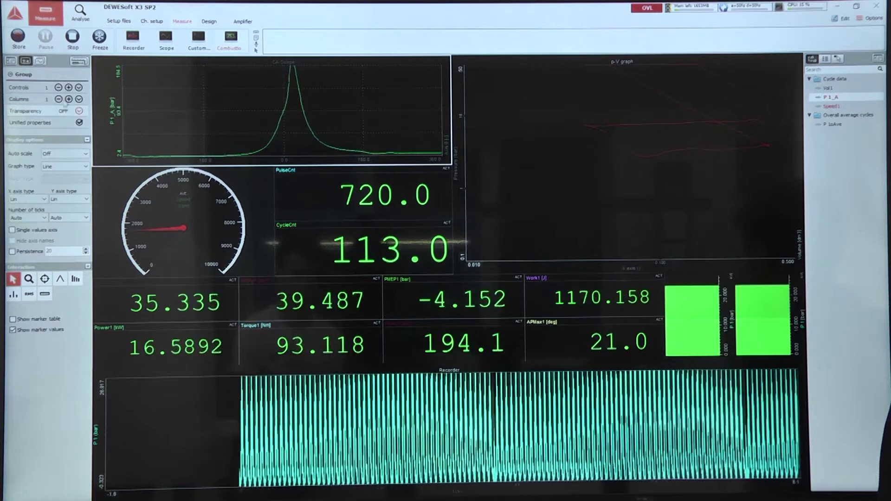
- Freeze the replayed data and select the p-V graph
{"action": "left_click", "coordinate": [101, 39]}
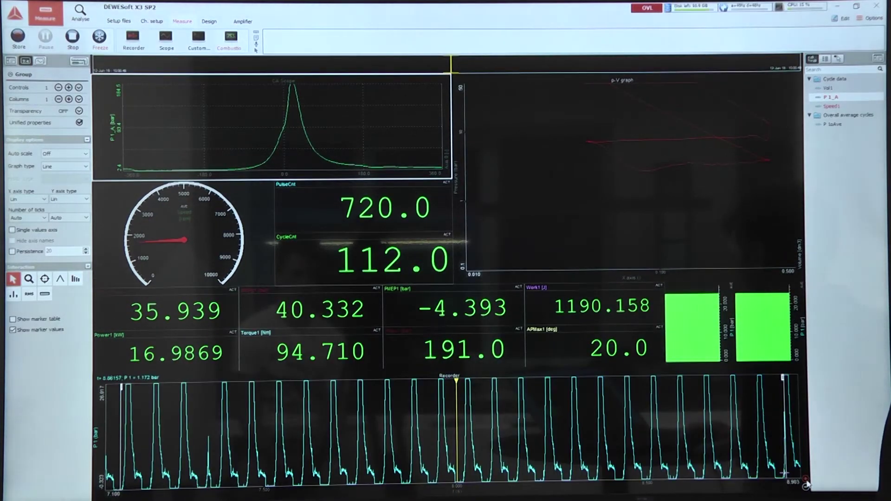
{"action": "scroll", "coordinate": [143, 448], "scroll_direction": "up", "scroll_amount": 5}
{"action": "scroll", "coordinate": [100, 435], "scroll_direction": "down", "scroll_amount": 3}
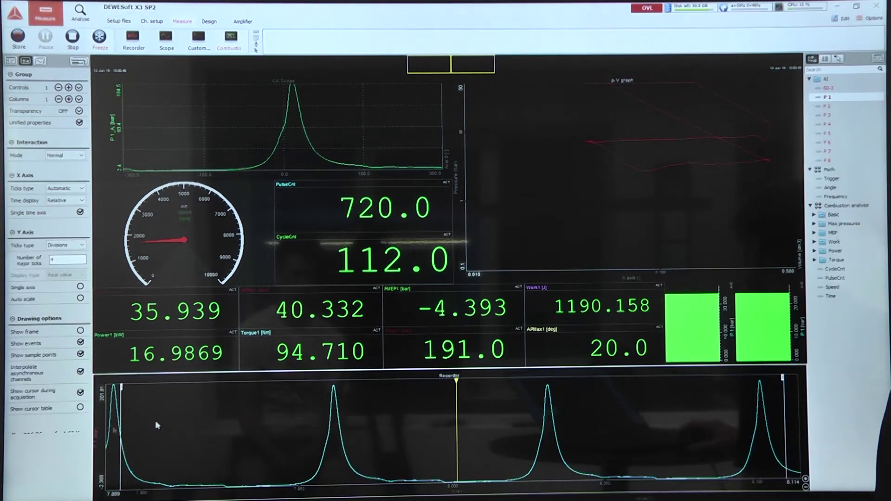
{"action": "left_click", "coordinate": [476, 174]}
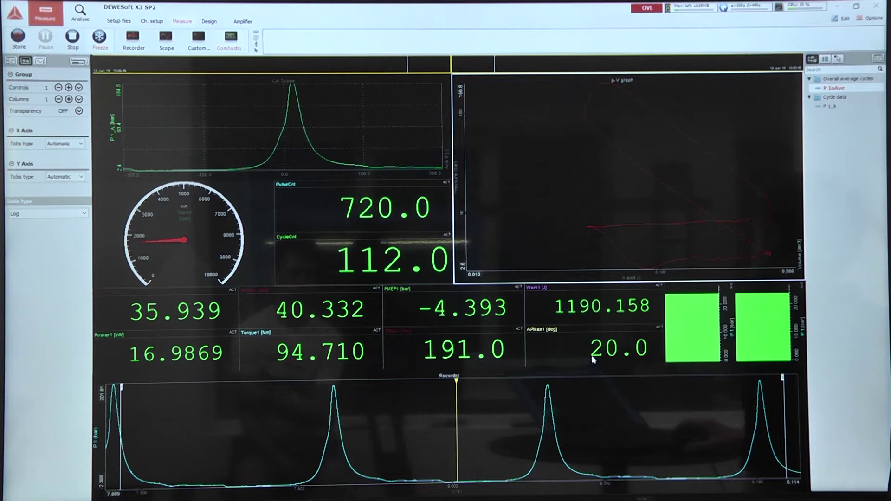
- In Design mode, bring the angle-domain pressure scope to the front and widen it
{"action": "left_click", "coordinate": [78, 62]}
{"action": "left_click", "coordinate": [427, 172]}
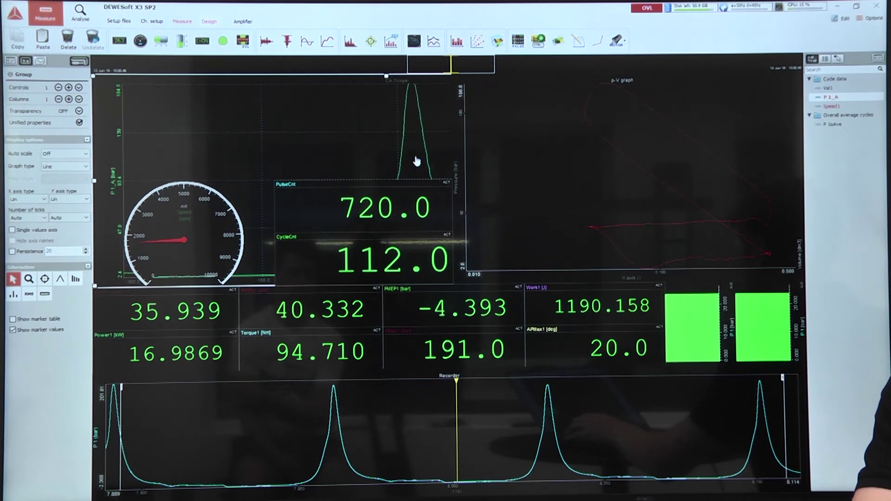
{"action": "right_click", "coordinate": [390, 149]}
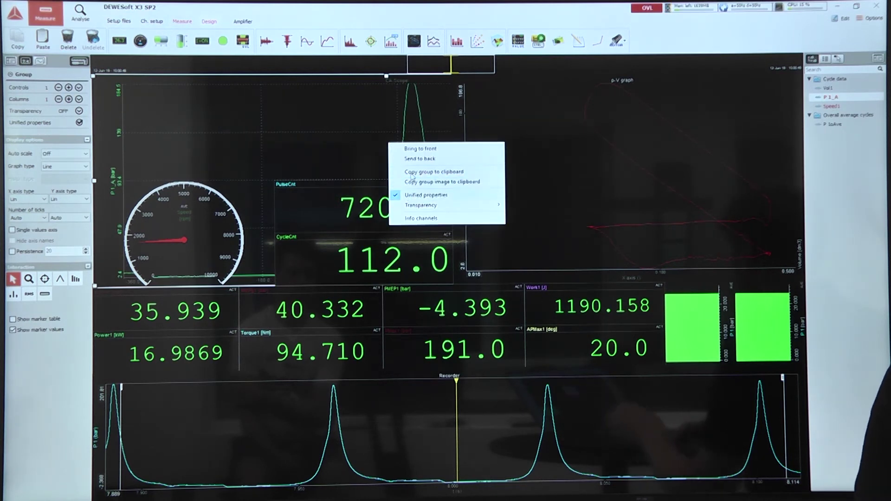
{"action": "left_click", "coordinate": [413, 149]}
{"action": "left_click_drag", "start_coordinate": [673, 277], "coordinate": [798, 277]}
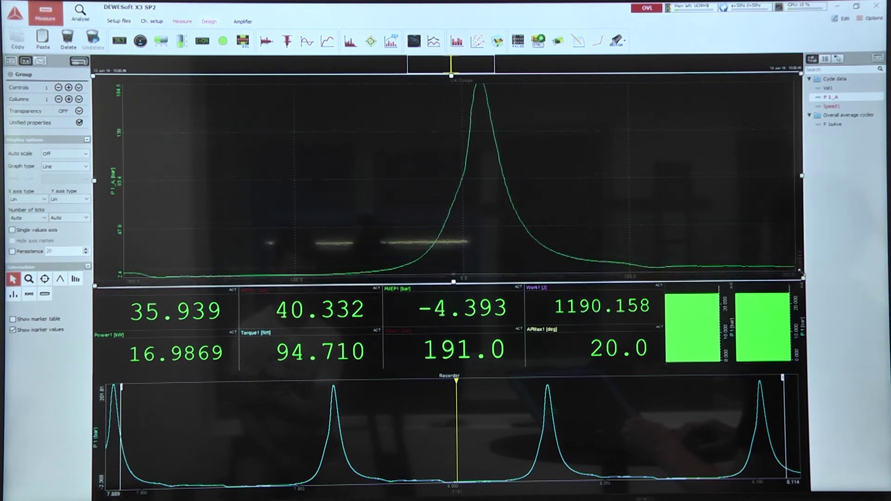
- Delete the APMax1 and Work1 meters from the combustion display
{"action": "left_click", "coordinate": [583, 326]}
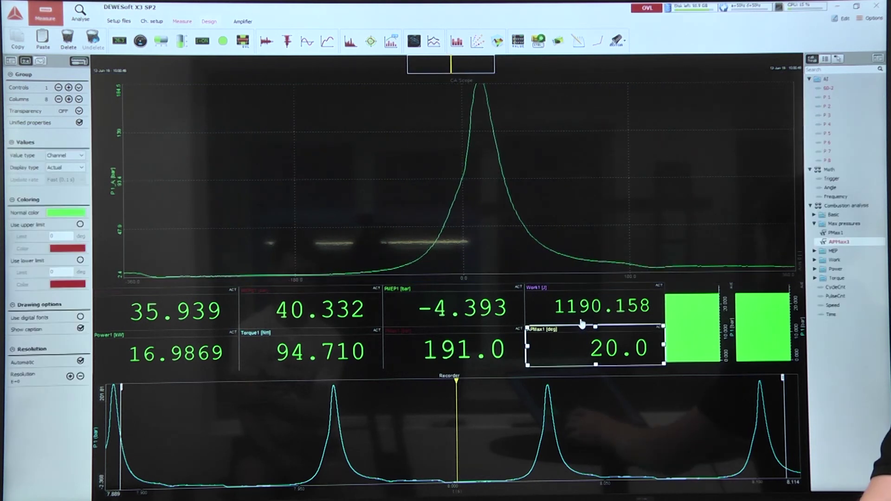
{"action": "key", "text": "Delete"}
{"action": "left_click", "coordinate": [578, 313]}
{"action": "key", "text": "Delete"}
{"action": "left_click", "coordinate": [675, 326]}
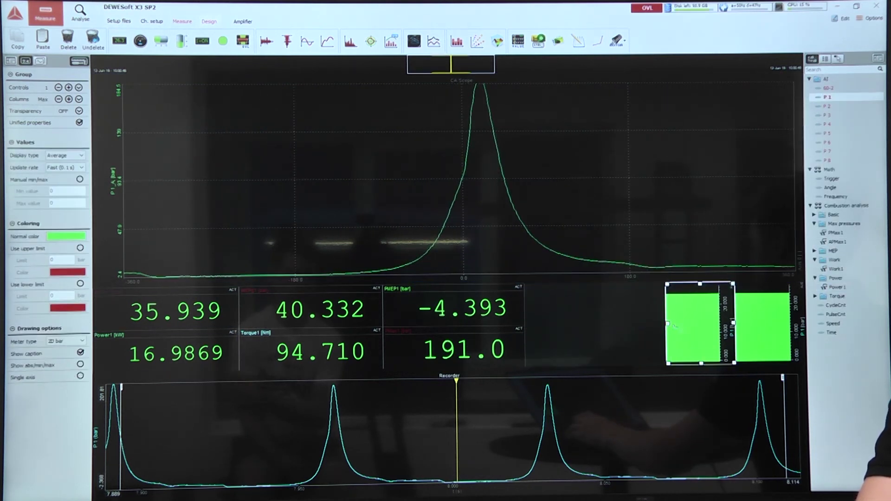
{"action": "left_click", "coordinate": [628, 323]}
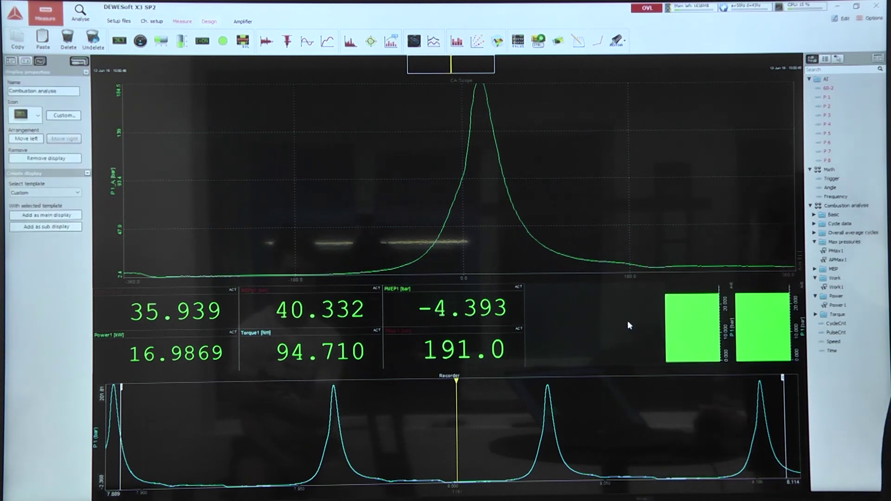